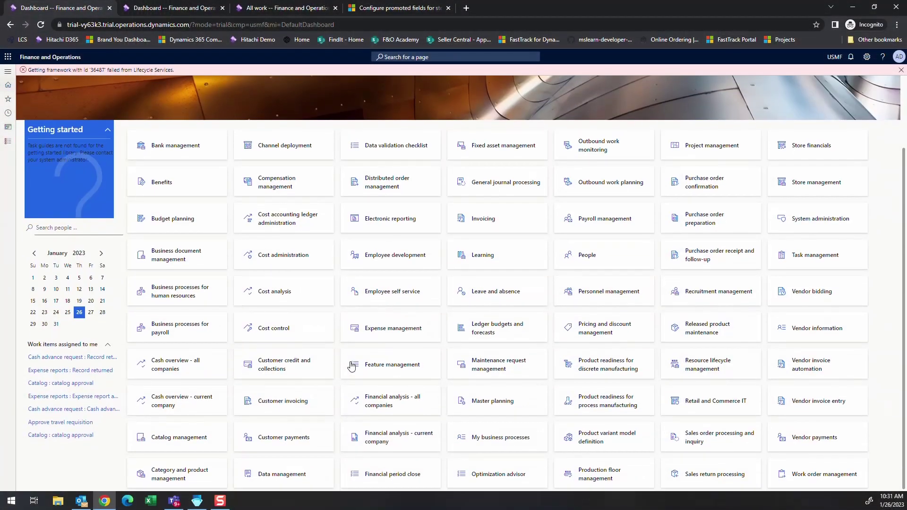
- In Feature management, show all features and filter feature names by 'wa' to find Warehouse app promoted fields
click(395, 366)
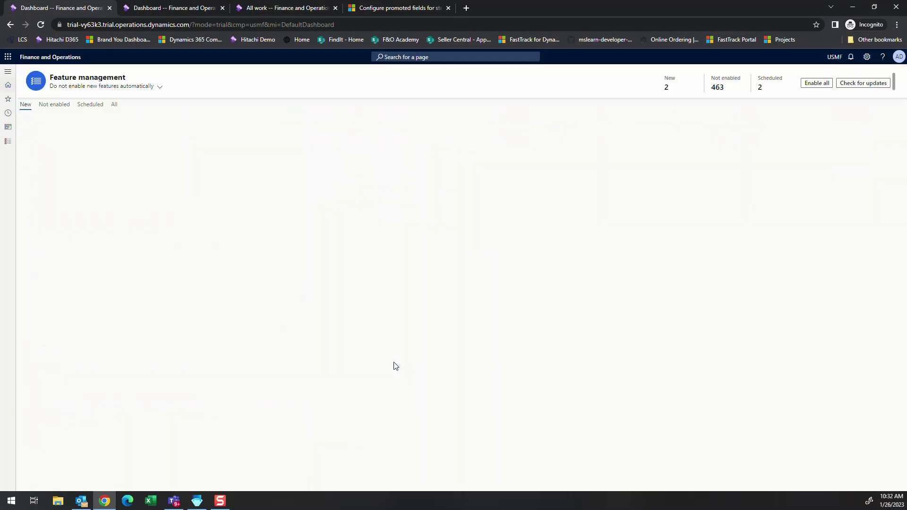
click(113, 104)
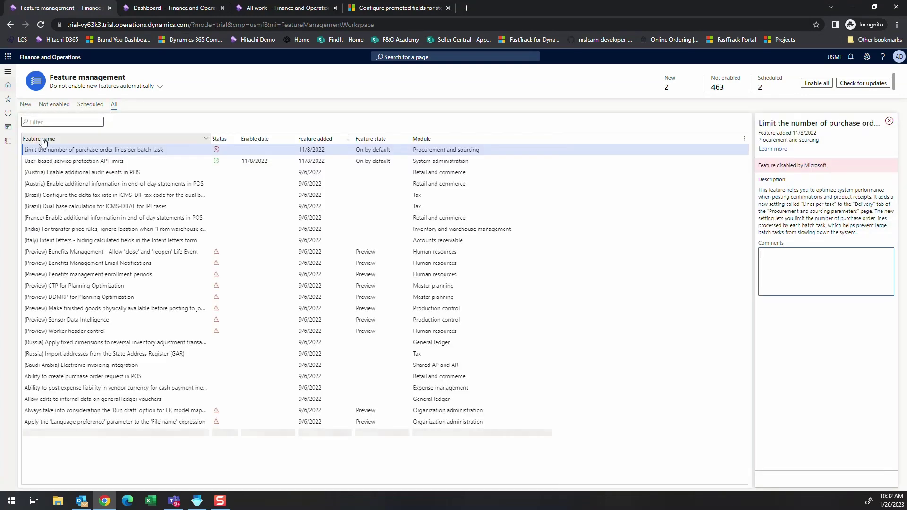
click(197, 139)
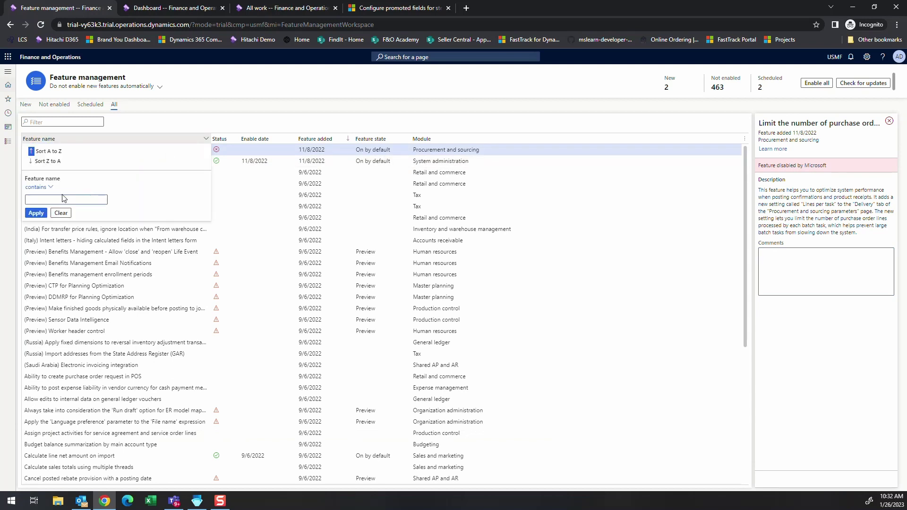
text(warehous)
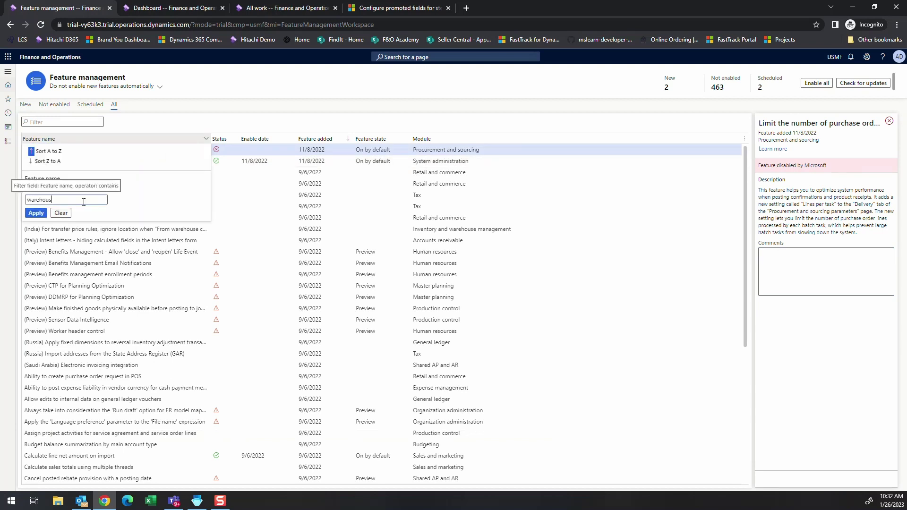
key(Return)
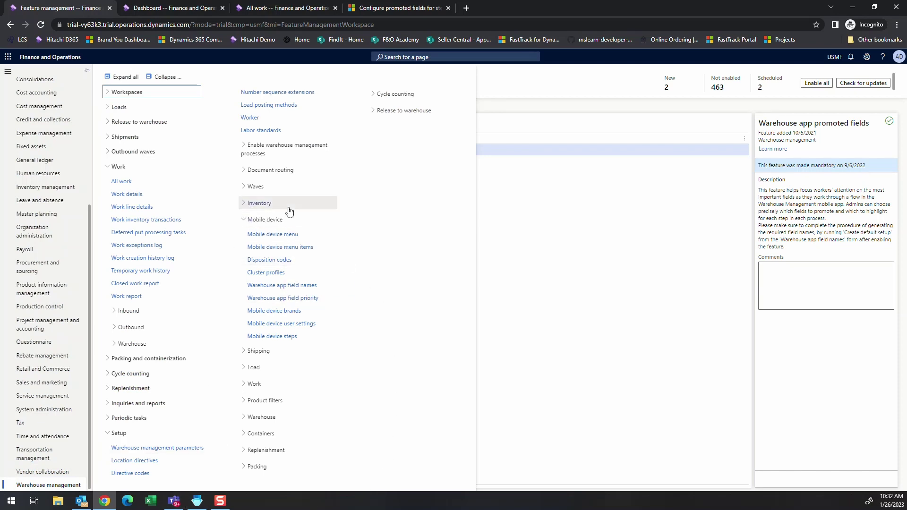
- Open Warehouse app field names and Mobile device steps, and launch the Warehouse Management mobile app
click(297, 286)
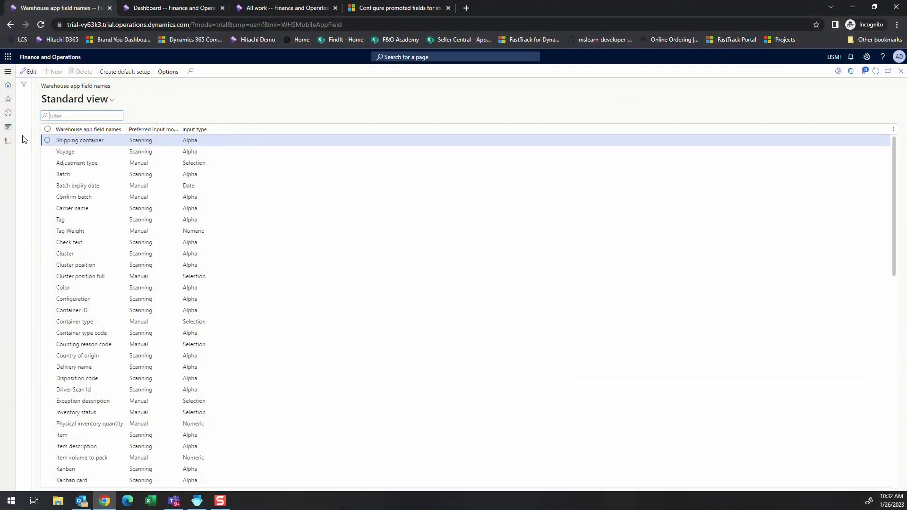
click(8, 141)
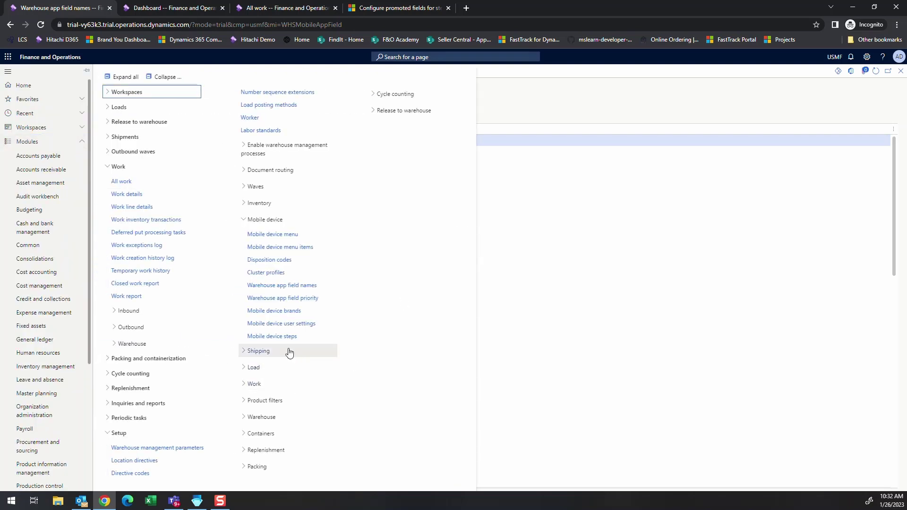
click(279, 337)
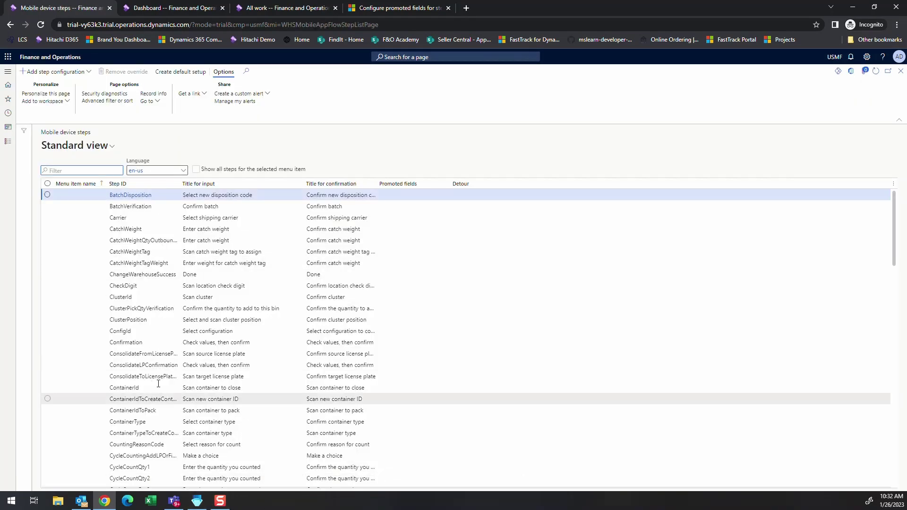
click(201, 503)
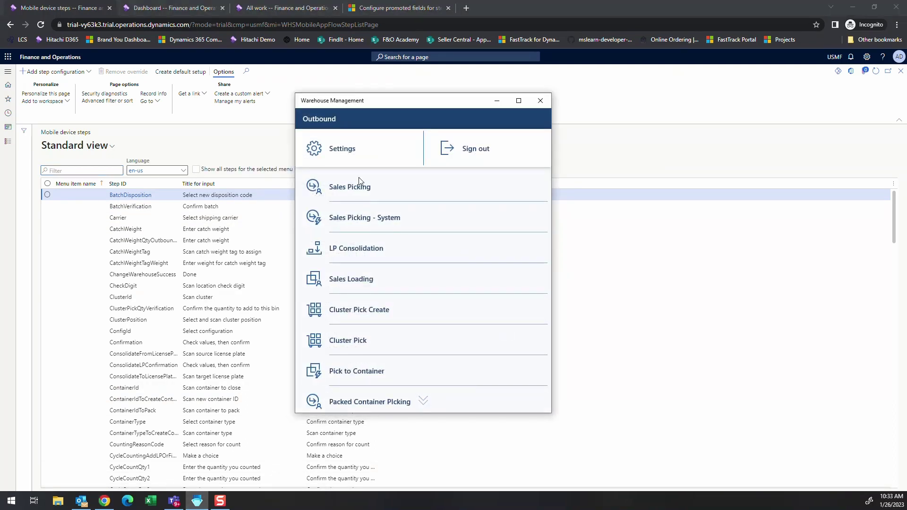
- Start Sales Picking in the mobile app and copy work ID USMF-000001 from All work
click(358, 184)
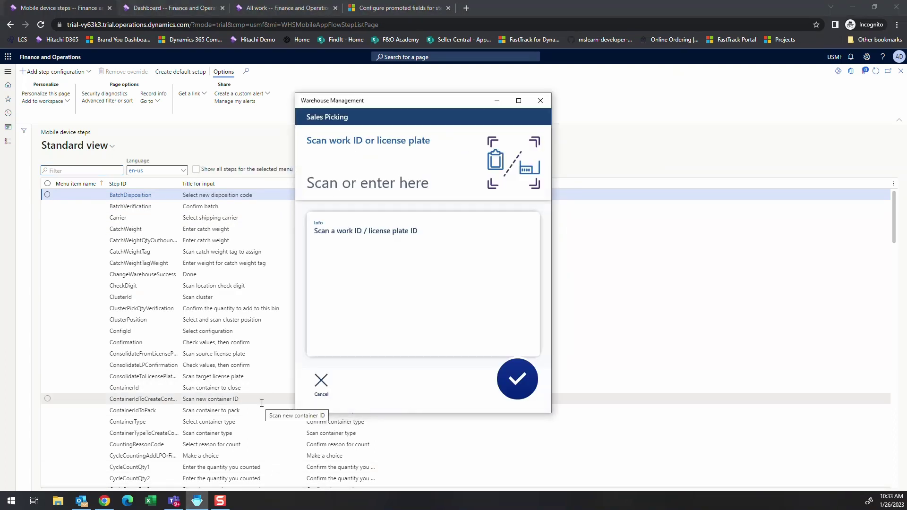
click(277, 10)
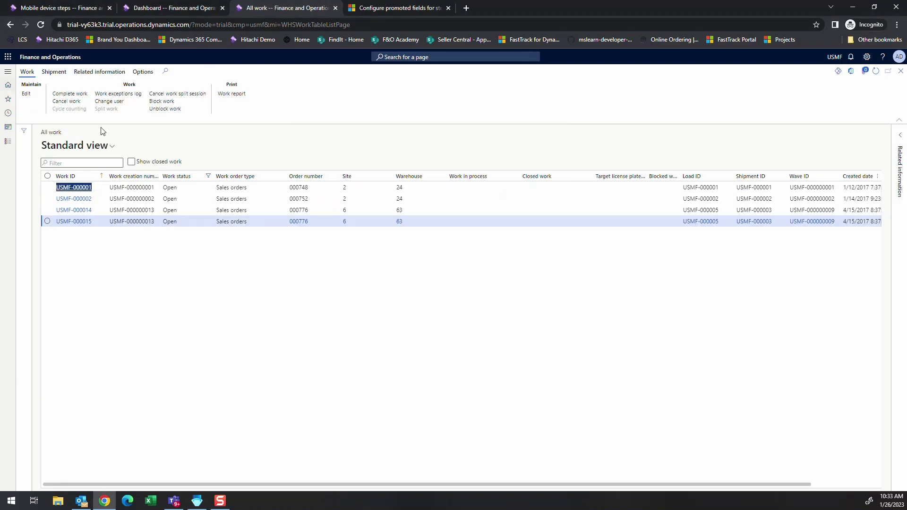
right_click(70, 187)
click(93, 194)
- Submit work ID USMF-000001 in the Sales Picking scan field, then go back to Mobile device steps
click(204, 501)
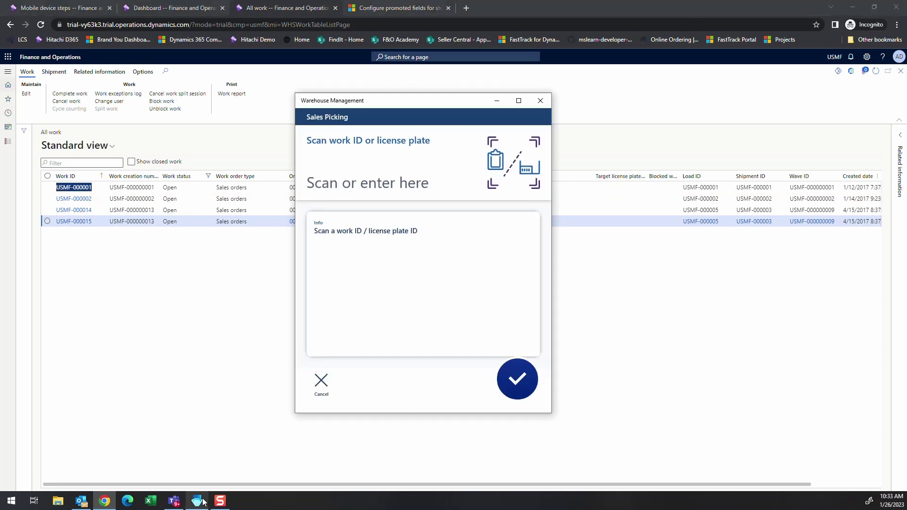
click(385, 160)
text(USMF-000001)
key(Return)
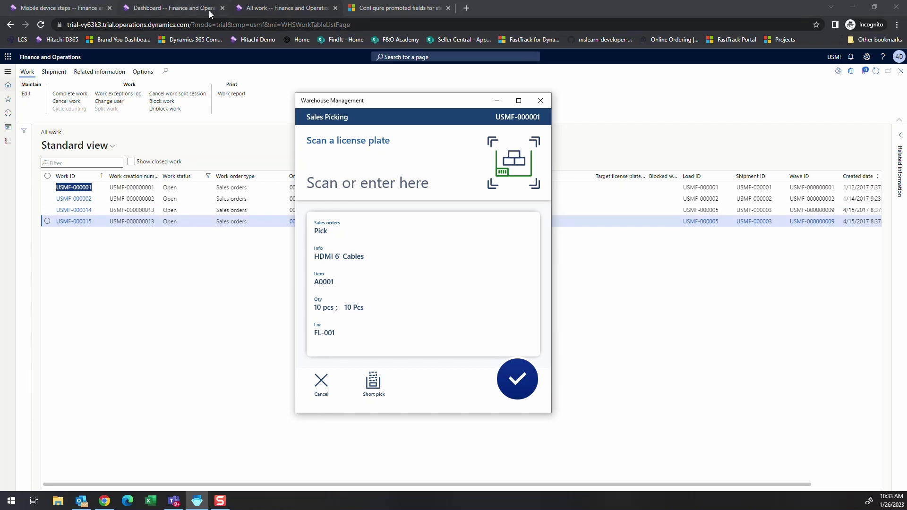
click(62, 13)
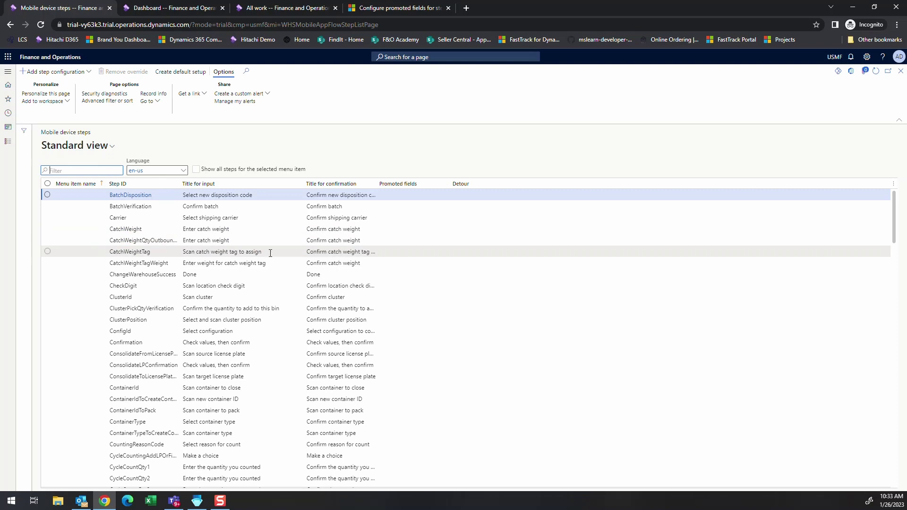
- Filter the mobile device steps by Title for input 'scana' to isolate Scan a license plate
text(scana)
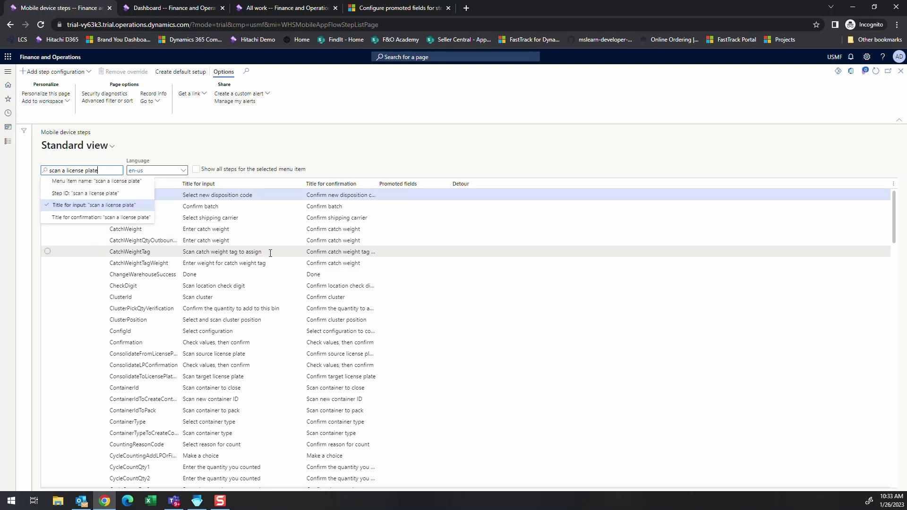
click(86, 206)
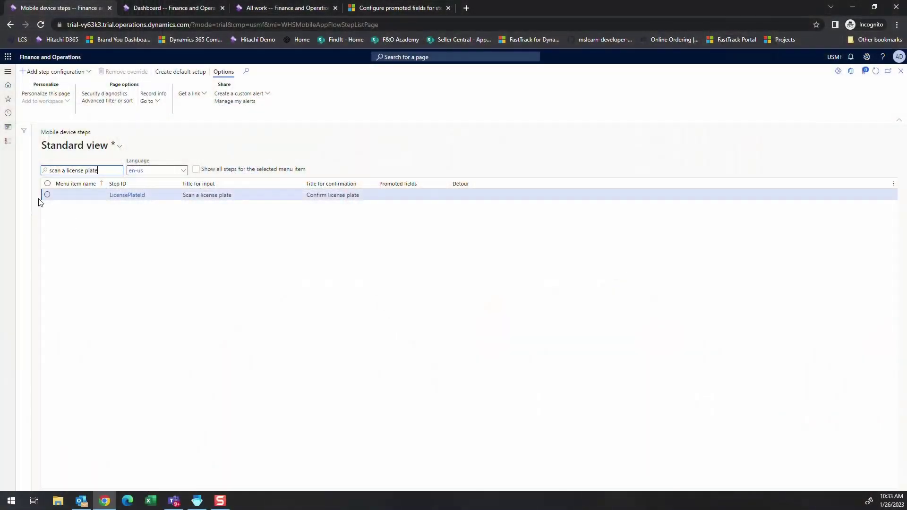
- Add a step configuration for LicensePlateId with Sales Picking as the menu item
click(87, 73)
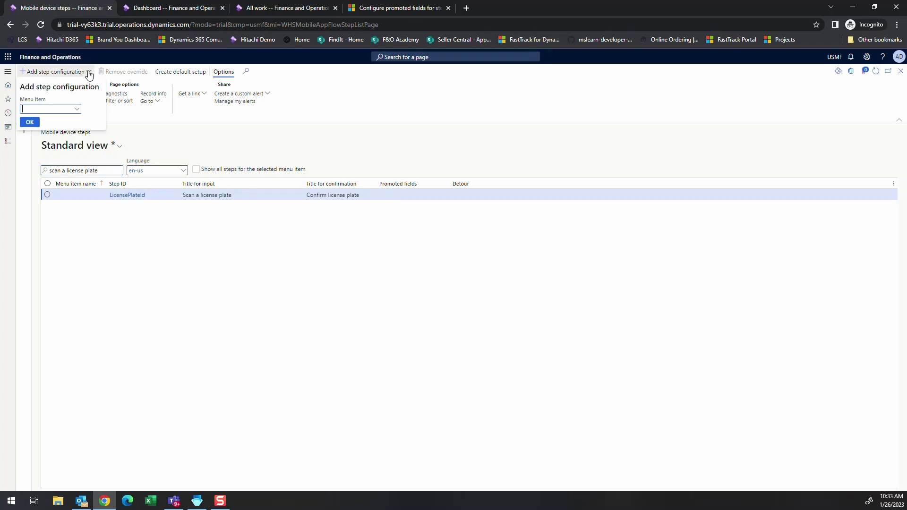
click(79, 110)
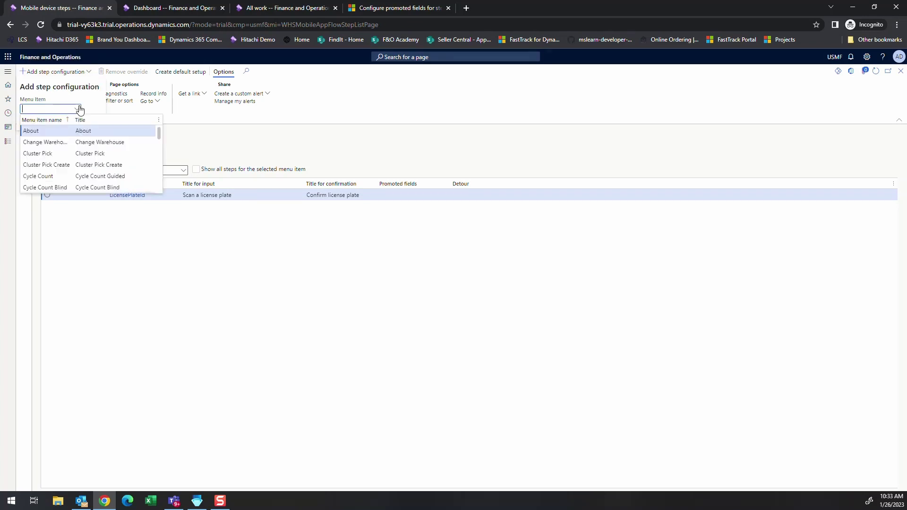
scroll(85, 151, down, 5)
scroll(85, 151, down, 8)
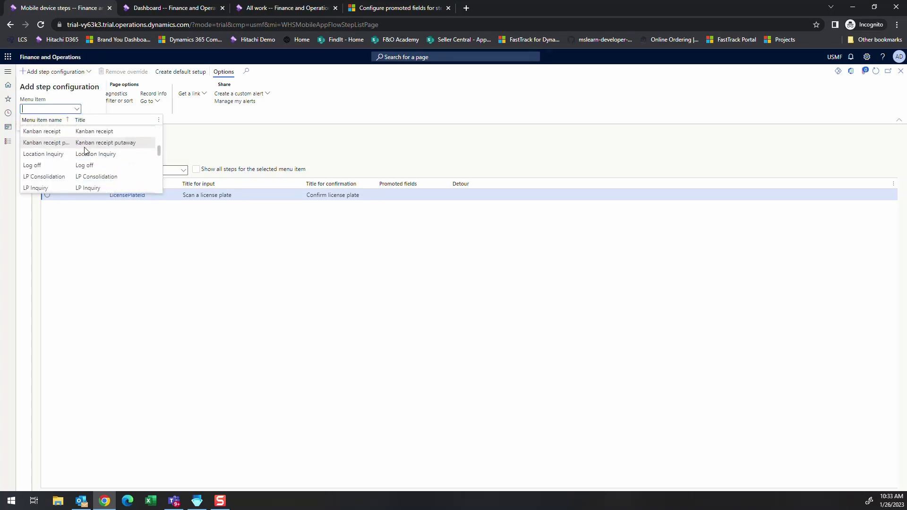
scroll(86, 151, down, 5)
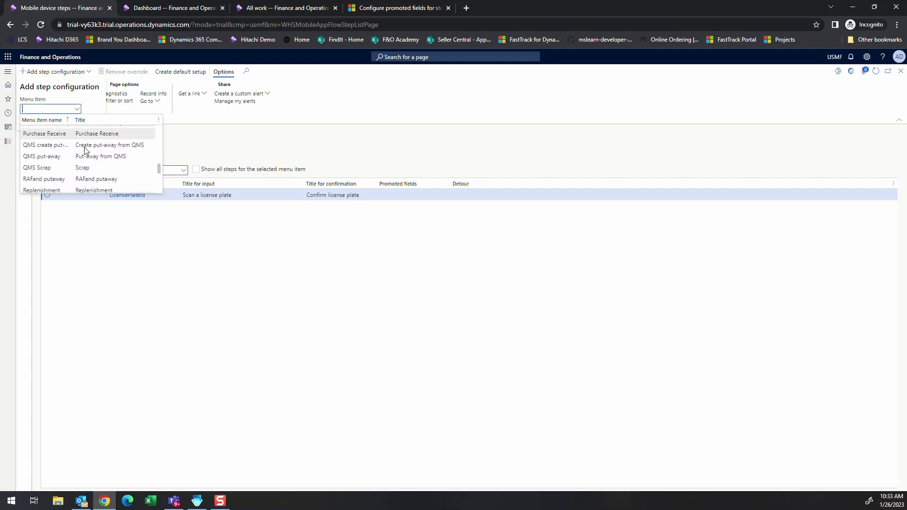
scroll(86, 151, down, 3)
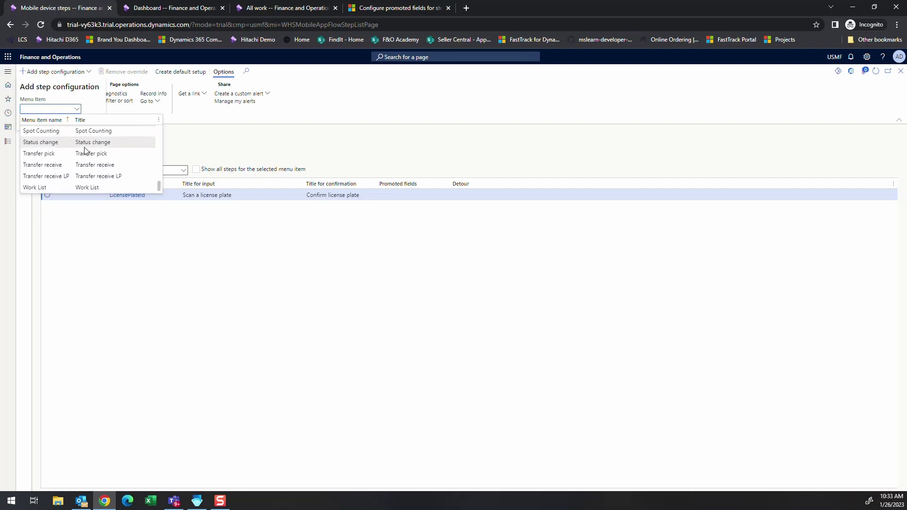
scroll(94, 161, up, 3)
click(102, 166)
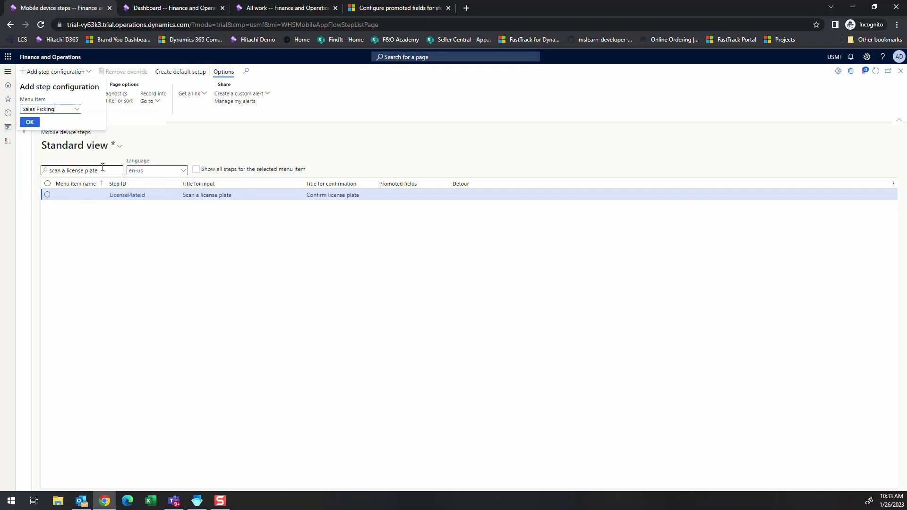
key(Return)
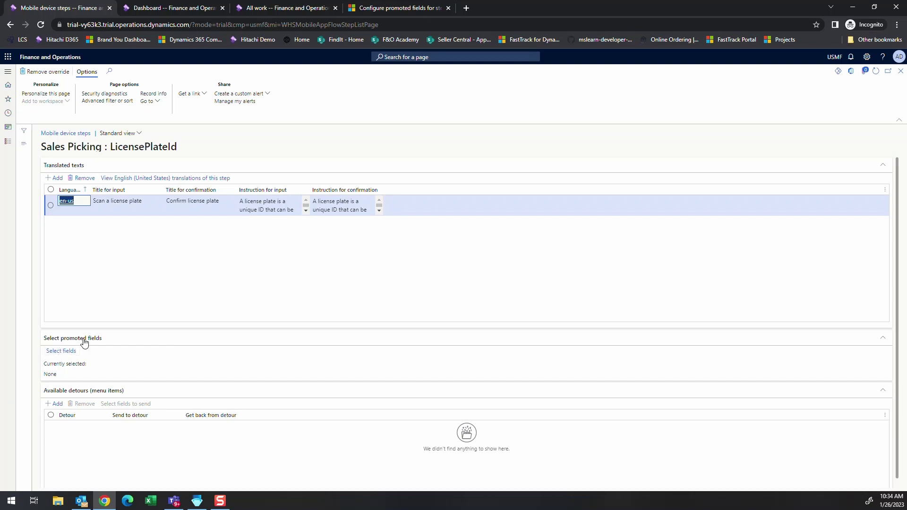
- Add Item, Location and Product name to the step's selected promoted fields
click(65, 355)
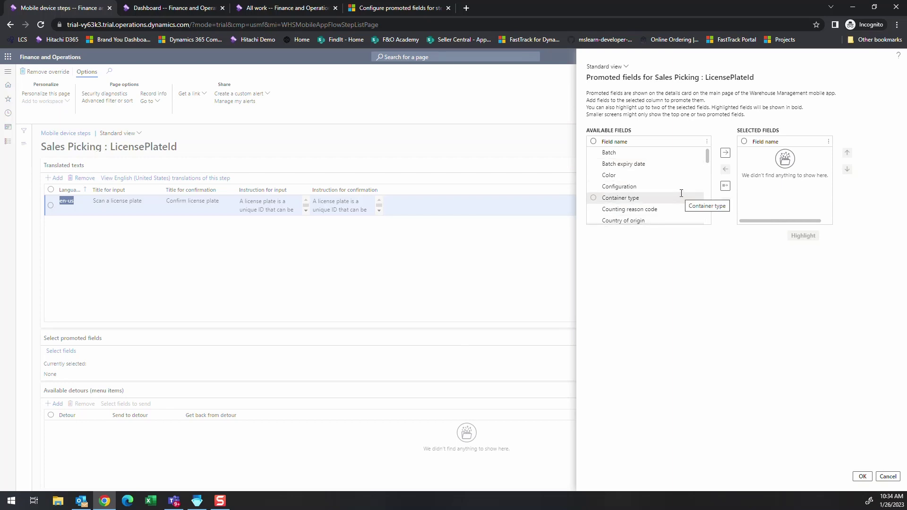
scroll(681, 193, down, 1)
click(625, 210)
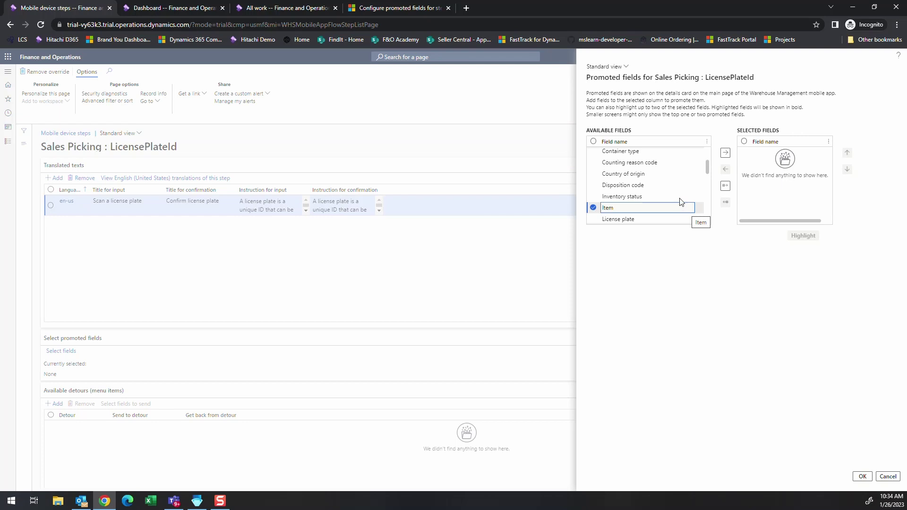
scroll(681, 199, down, 1)
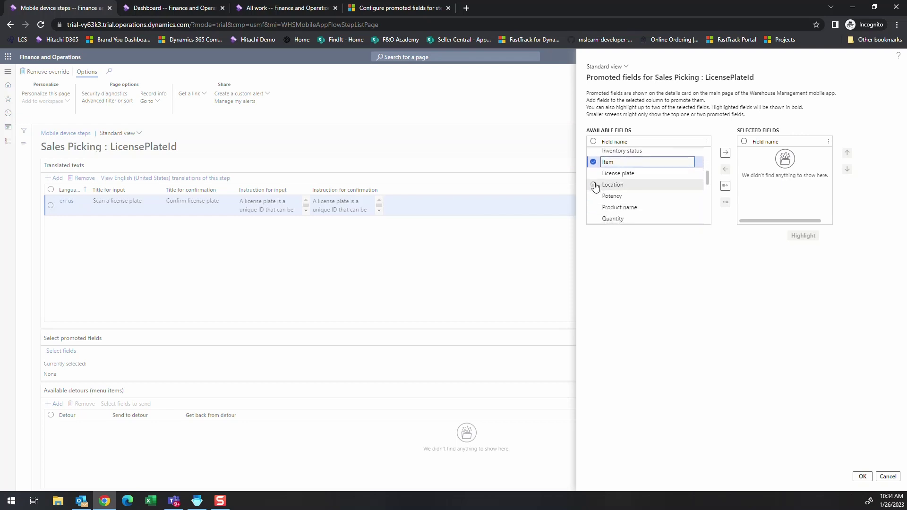
click(594, 185)
scroll(591, 193, down, 1)
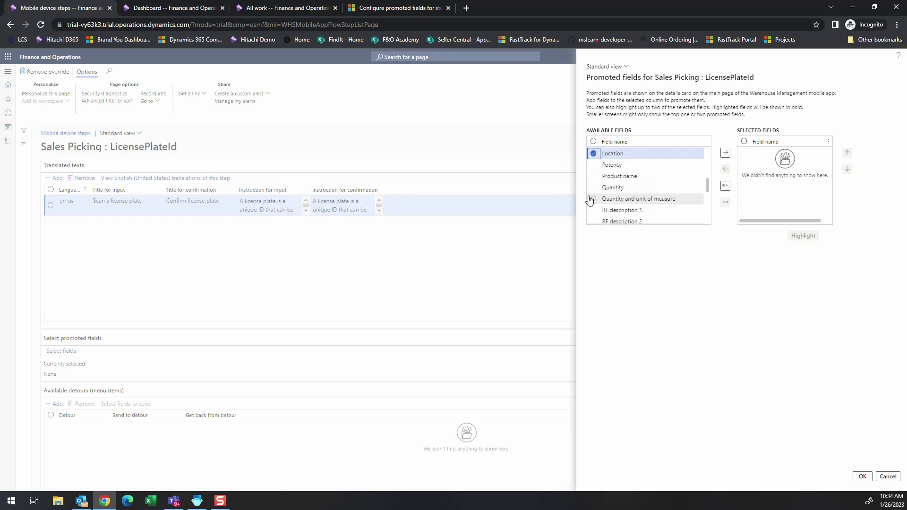
scroll(591, 199, down, 1)
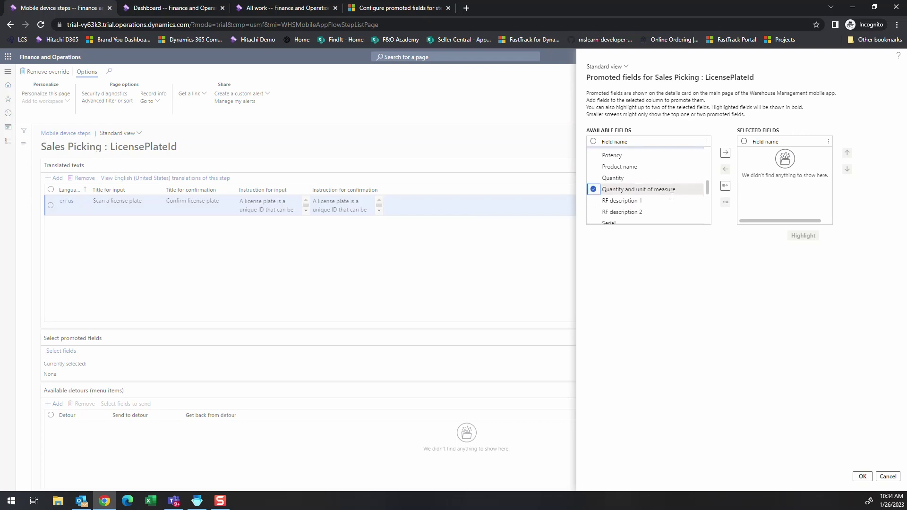
scroll(671, 196, down, 1)
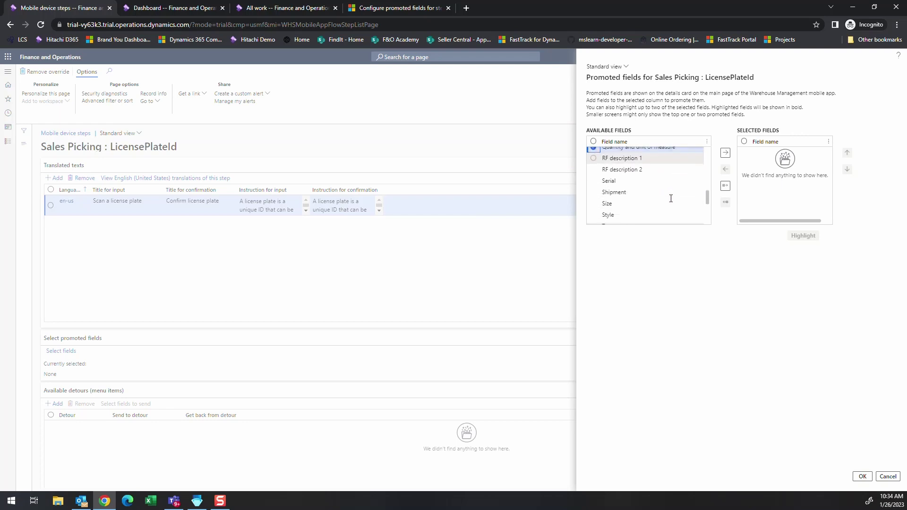
scroll(671, 198, up, 1)
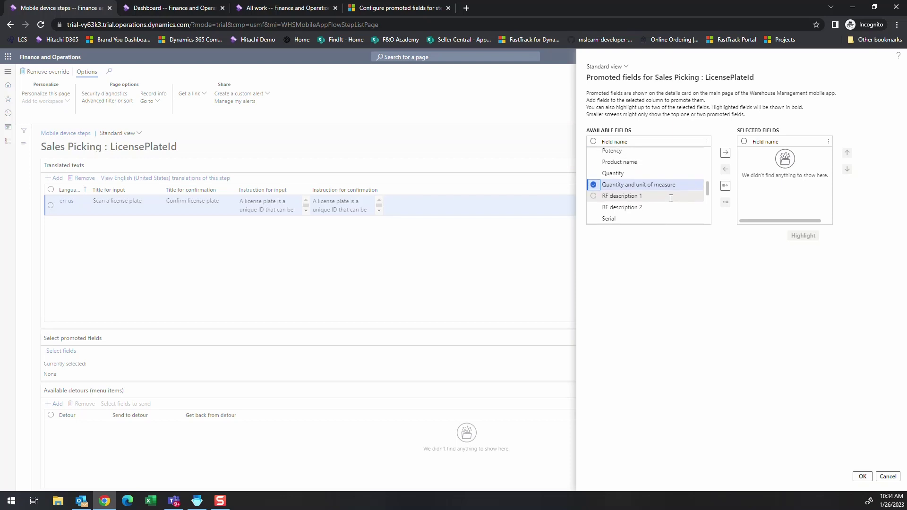
click(593, 166)
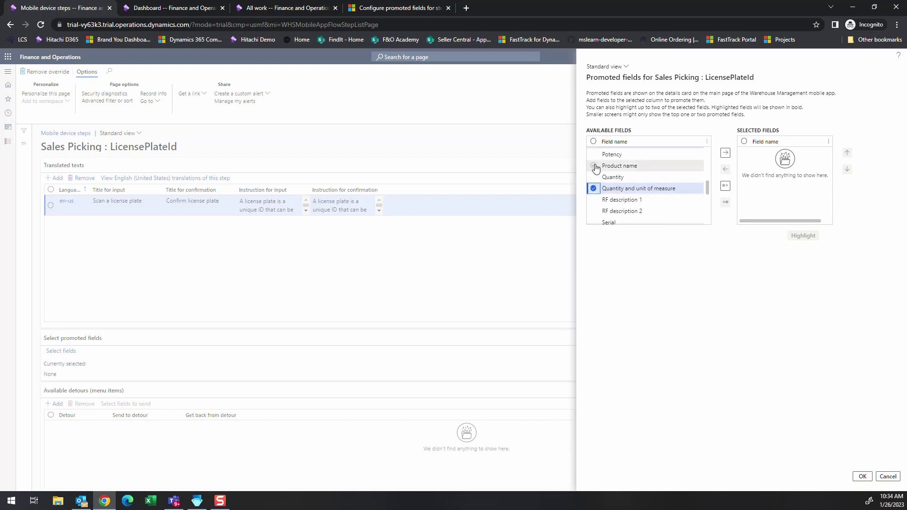
click(724, 155)
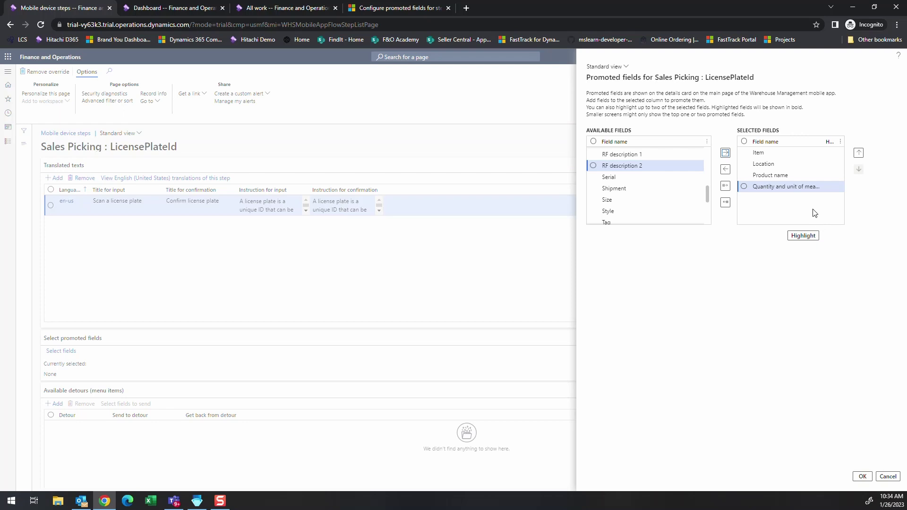
- Move Location to the top, highlight Item and Location, and save the promoted fields
click(788, 163)
click(858, 152)
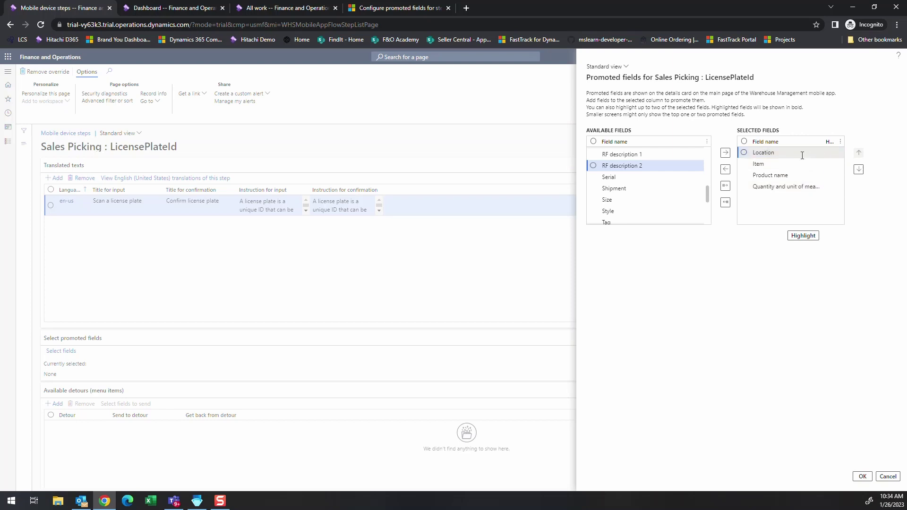
click(743, 163)
click(744, 152)
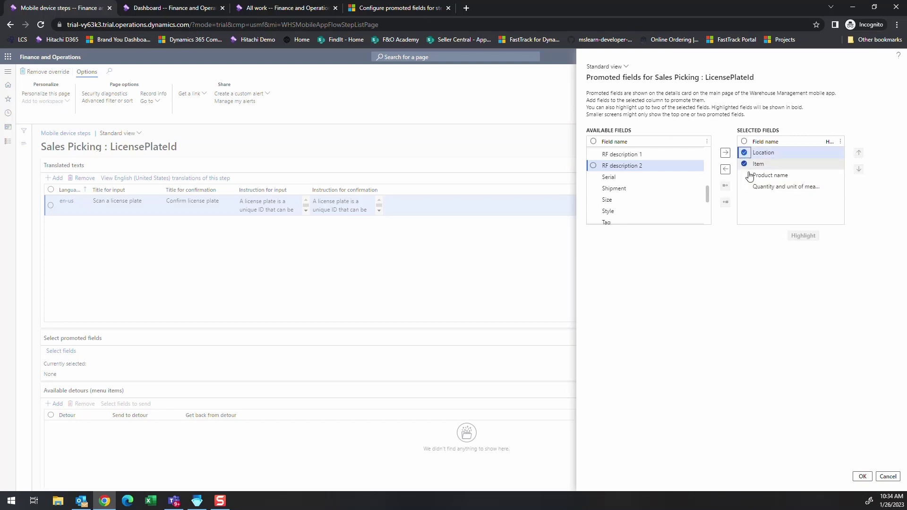
click(744, 163)
click(805, 235)
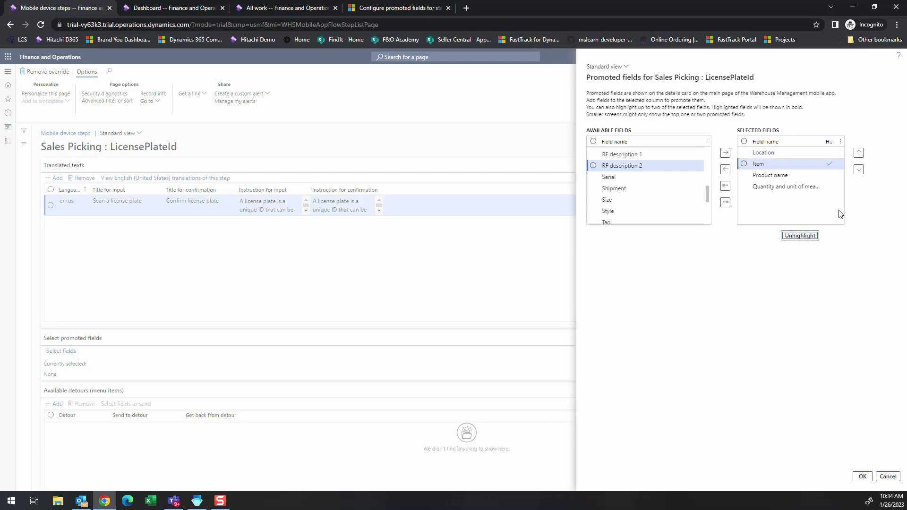
click(761, 152)
click(799, 236)
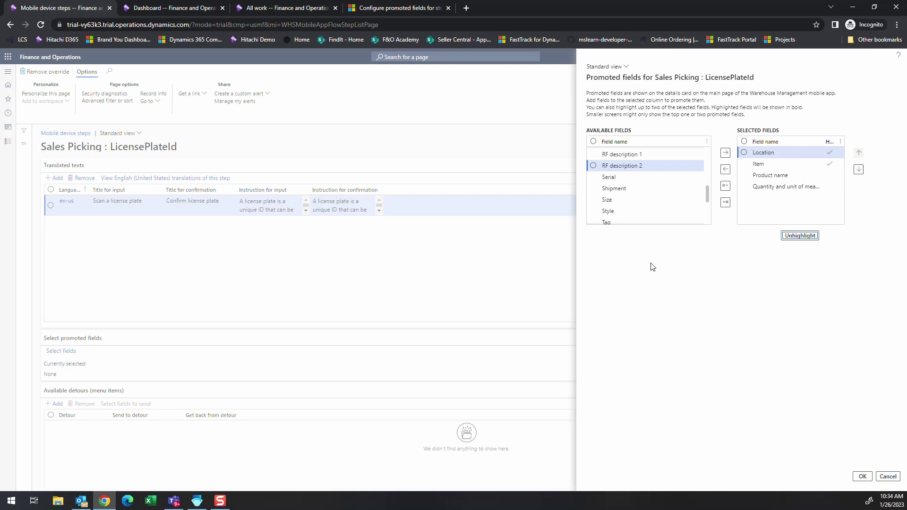
click(862, 476)
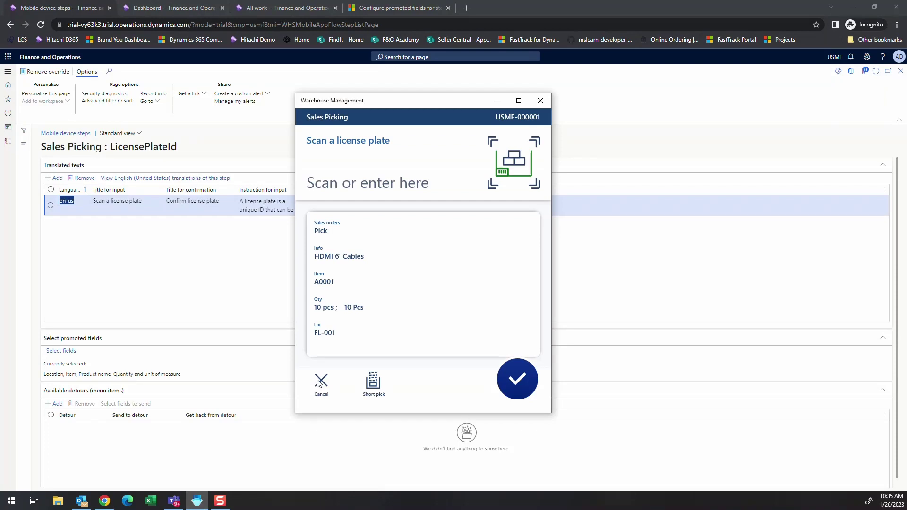
- Cancel back to the Outbound menu, restart Sales Picking and submit work ID USMF-000001
click(317, 383)
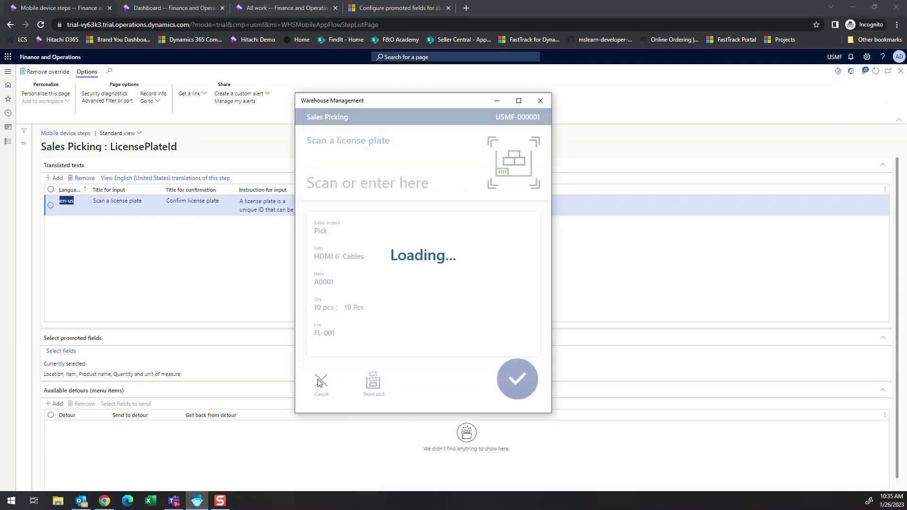
click(327, 395)
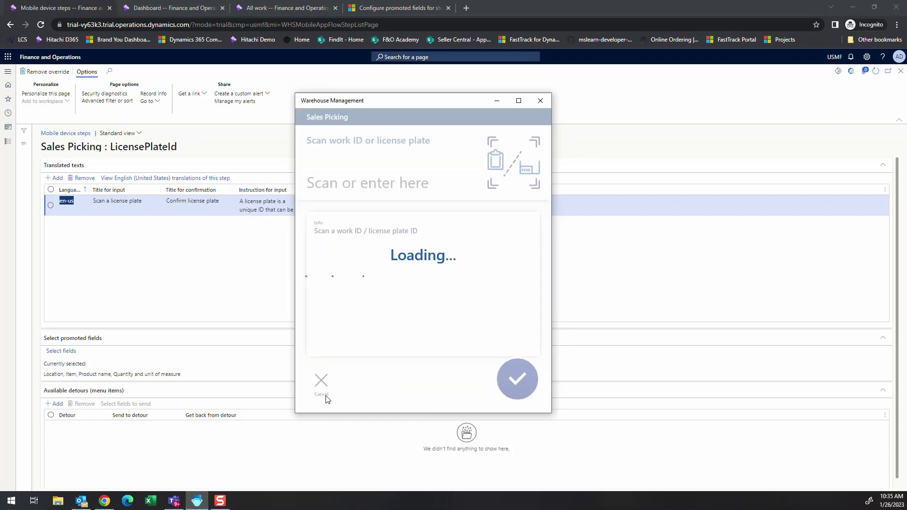
click(353, 188)
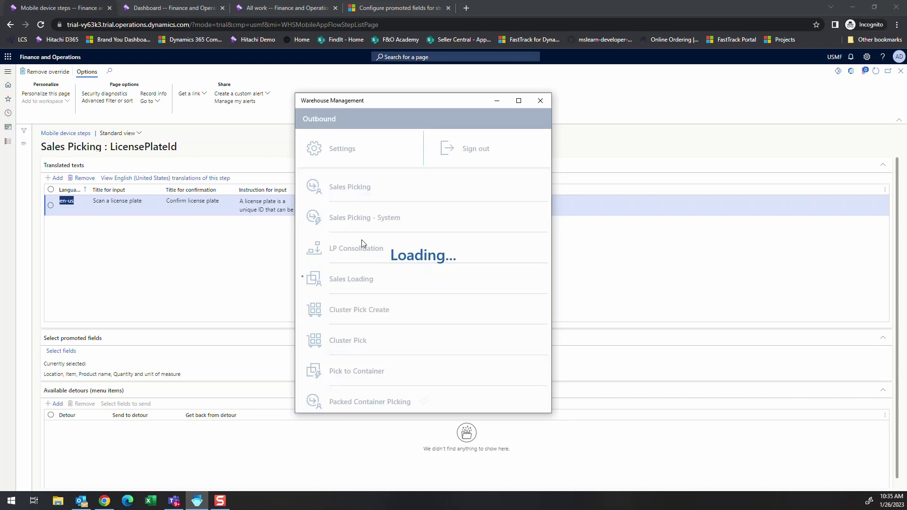
click(355, 161)
text(USMF-000001)
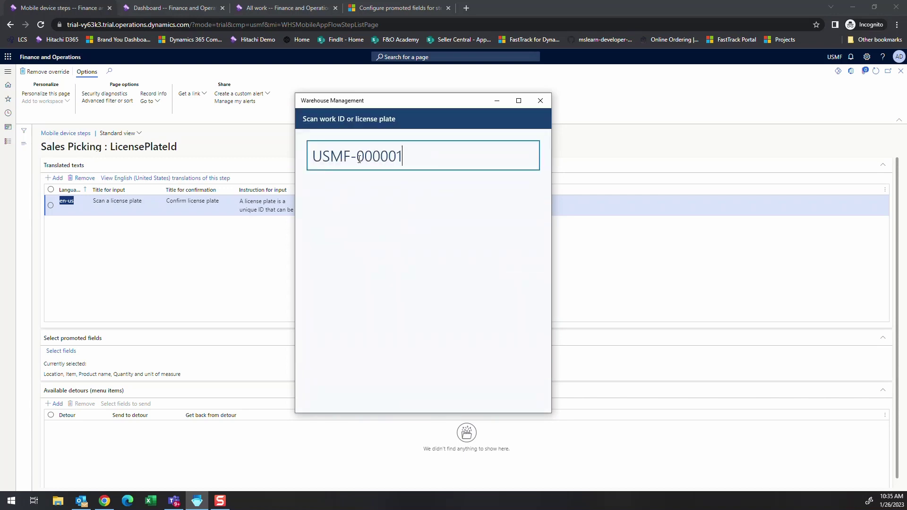
key(Return)
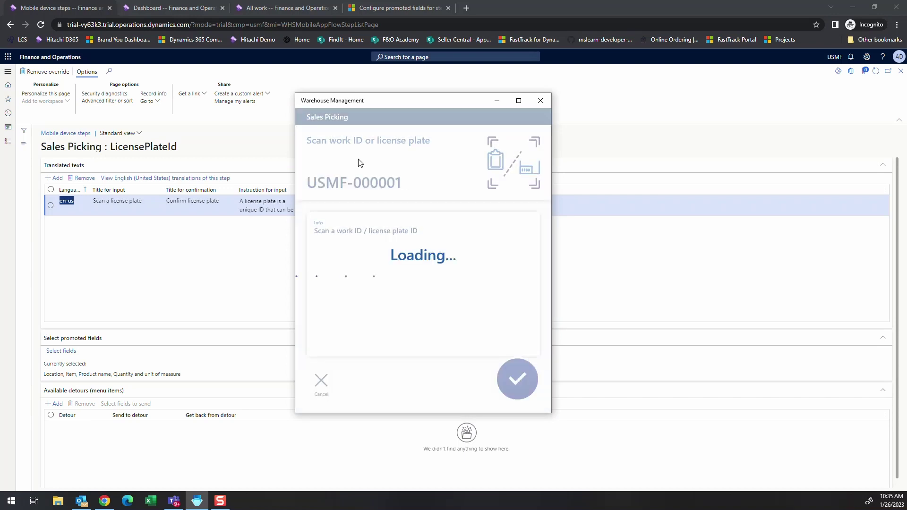